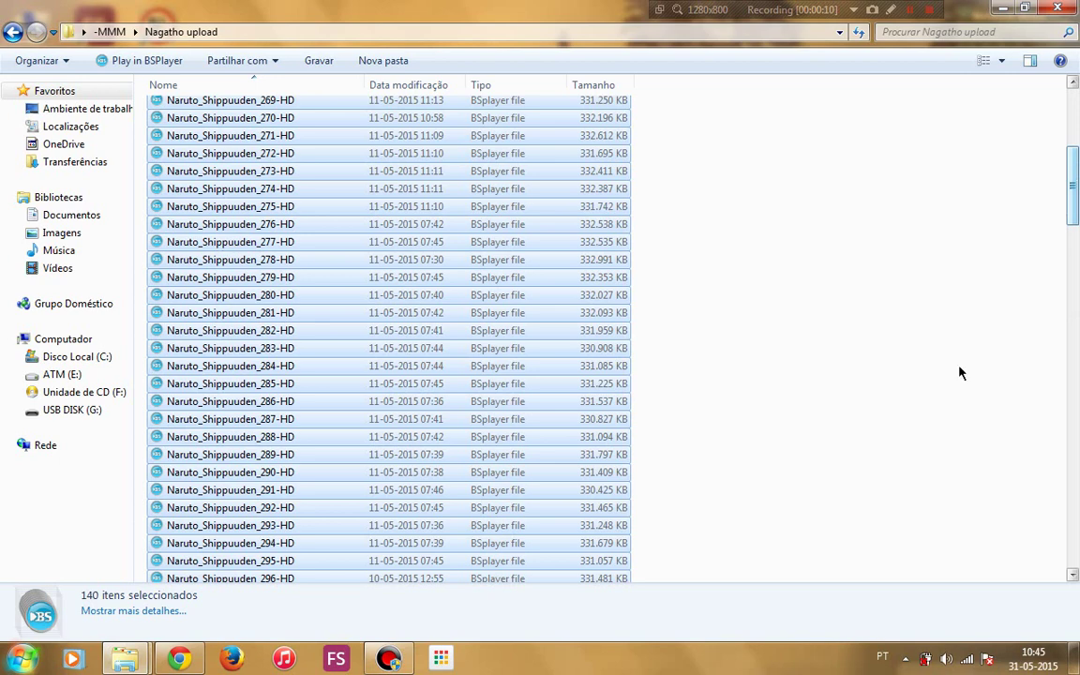
Clear the file selection in the folder and switch to Chrome to review the files queued on the FileFactory upload page.
click(959, 373)
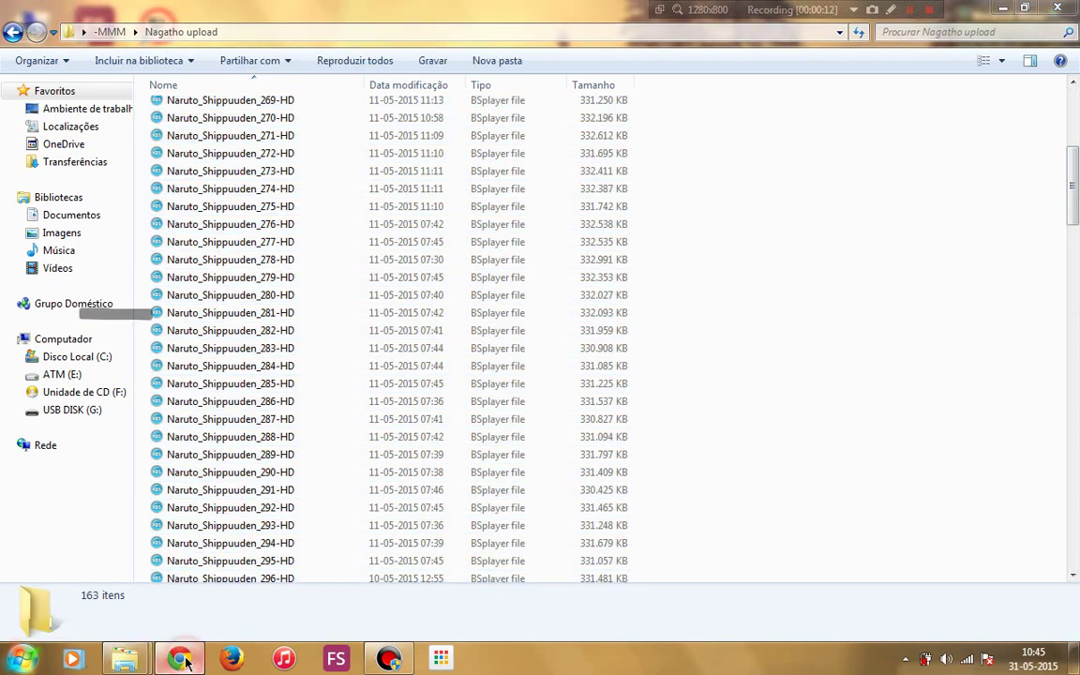
click(183, 660)
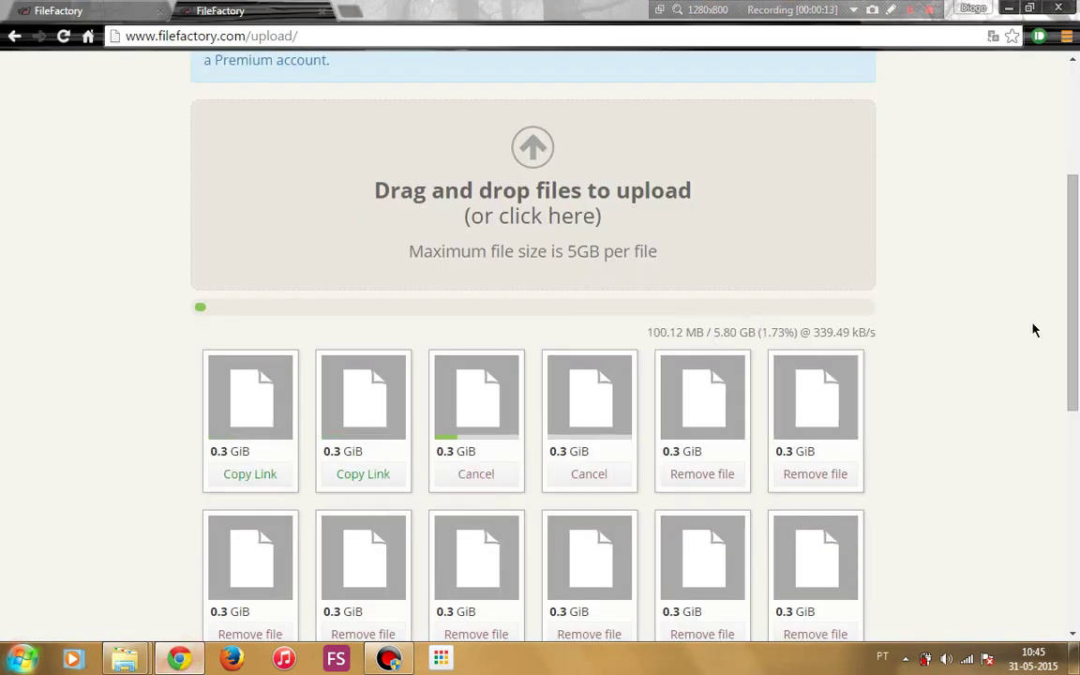
drag(1069, 285, 1051, 427)
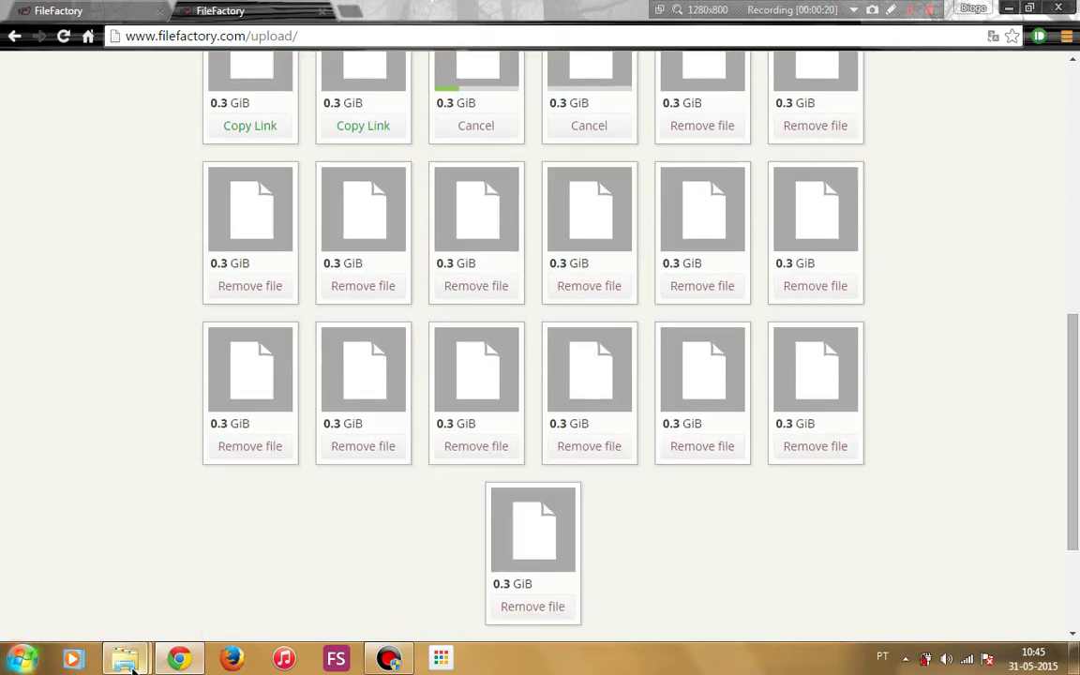
Locate Naruto_Shippuuden_262-HD in the Nagatho upload folder and check the queued episodes on the FileFactory upload page.
mouse_move(137, 665)
click(291, 591)
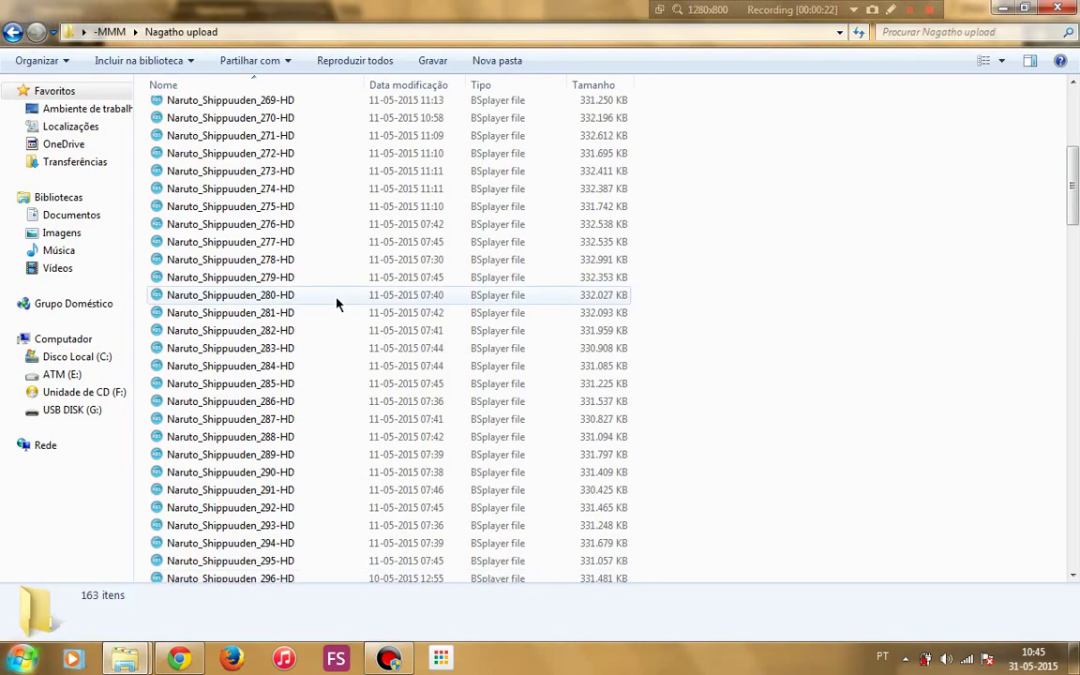
click(255, 206)
key(Up)
key(Up)
key(Up)
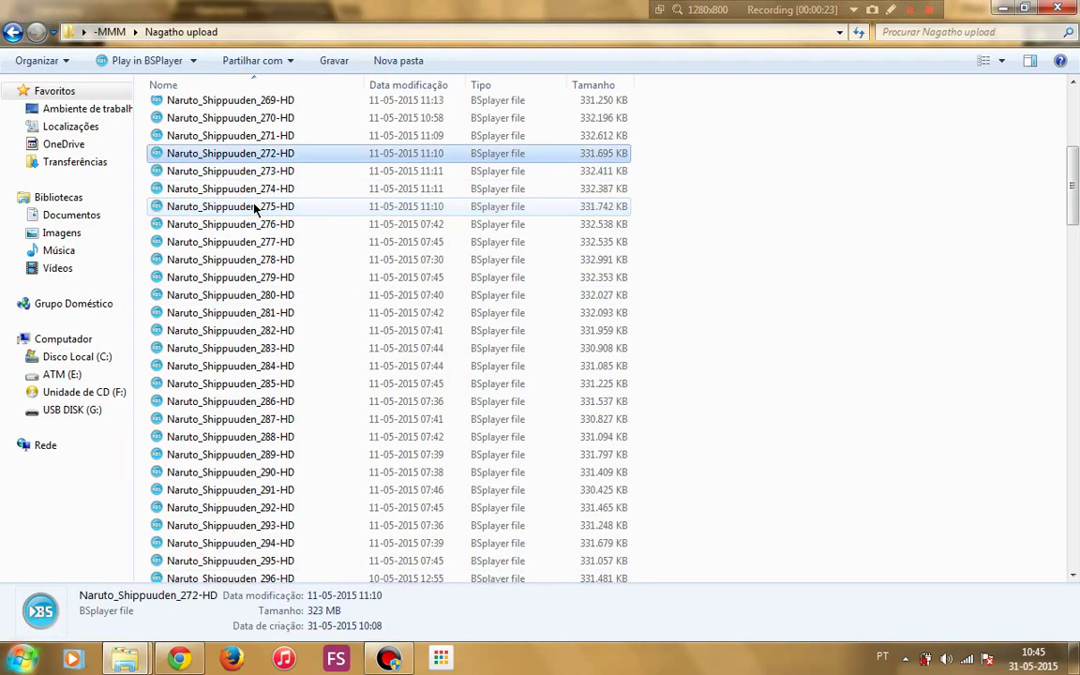
key(Up)
key(Up)
key(Up)
key(Up)
key(Up)
key(Up)
key(Up)
key(Up)
key(Up)
key(Up)
key(Up)
key(Up)
key(Up)
key(Down)
key(Down)
key(Down)
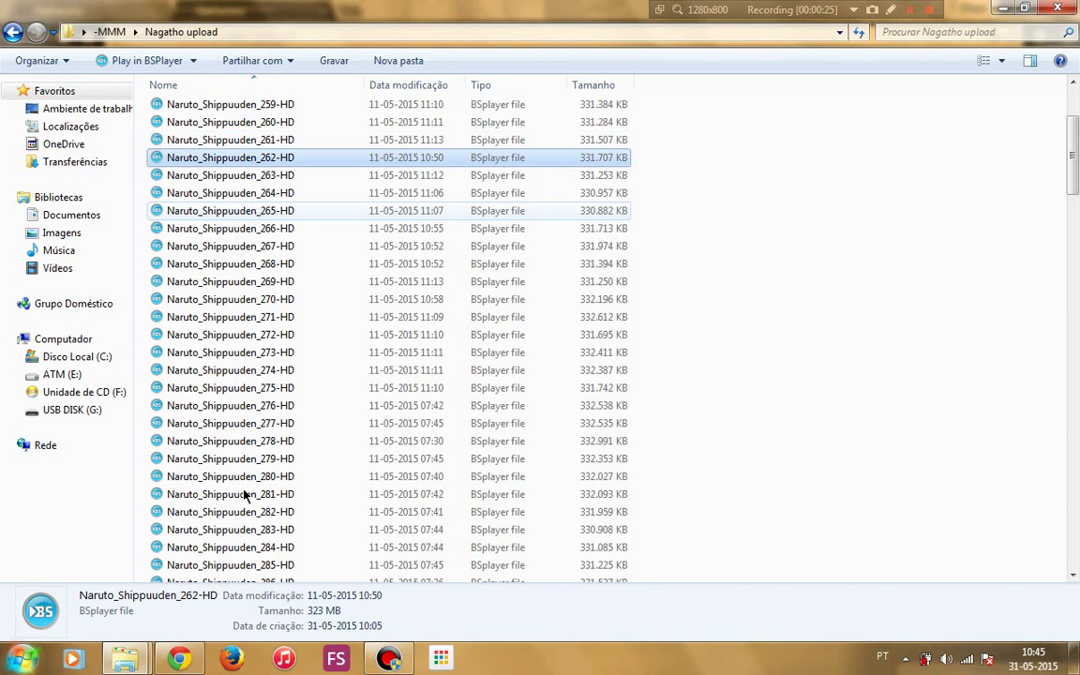
drag(230, 158, 560, 546)
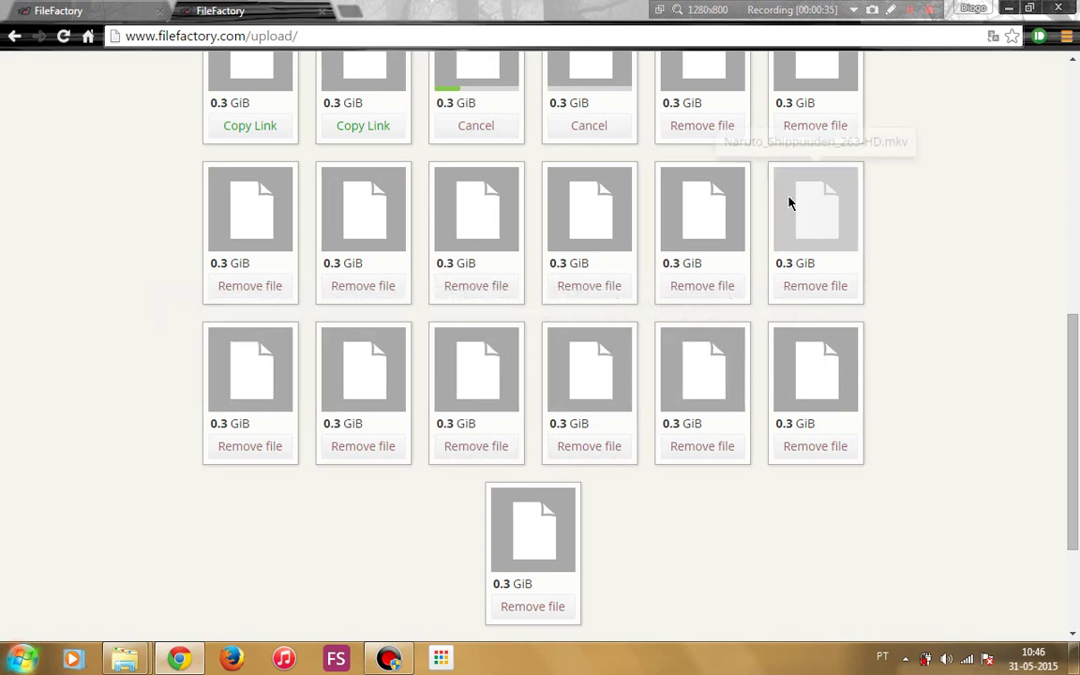
scroll(697, 213, up, 1)
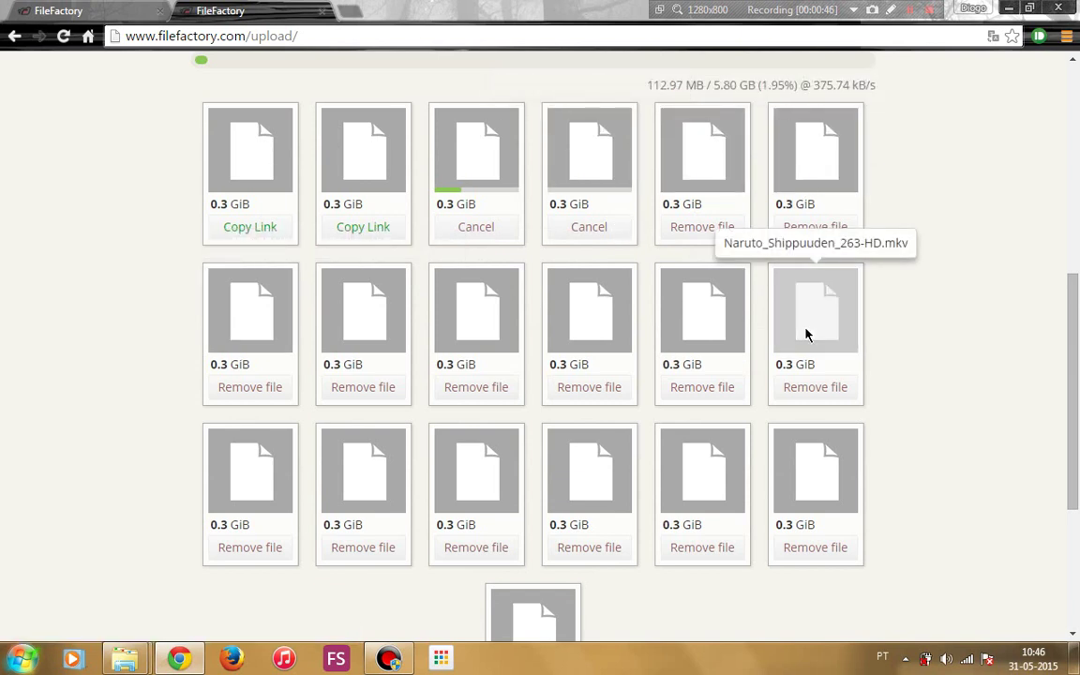
Switch to the Nagatho upload folder and select the episode files from Naruto_Shippuuden_269-HD through Naruto_Shippuuden_412-HD.
mouse_move(125, 659)
click(239, 583)
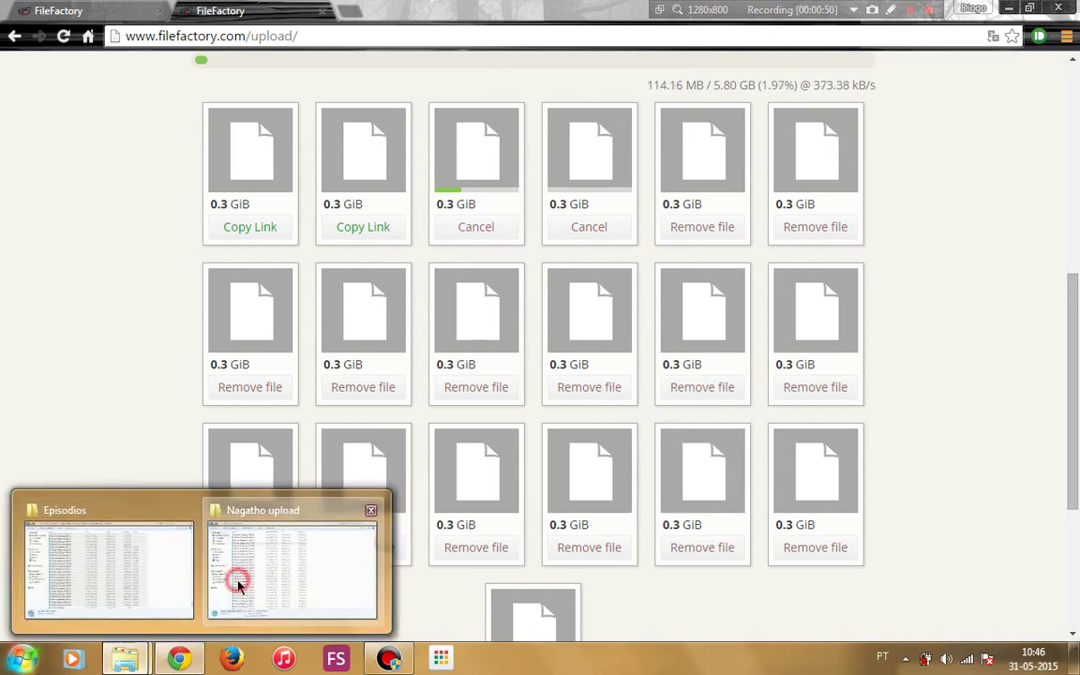
click(277, 282)
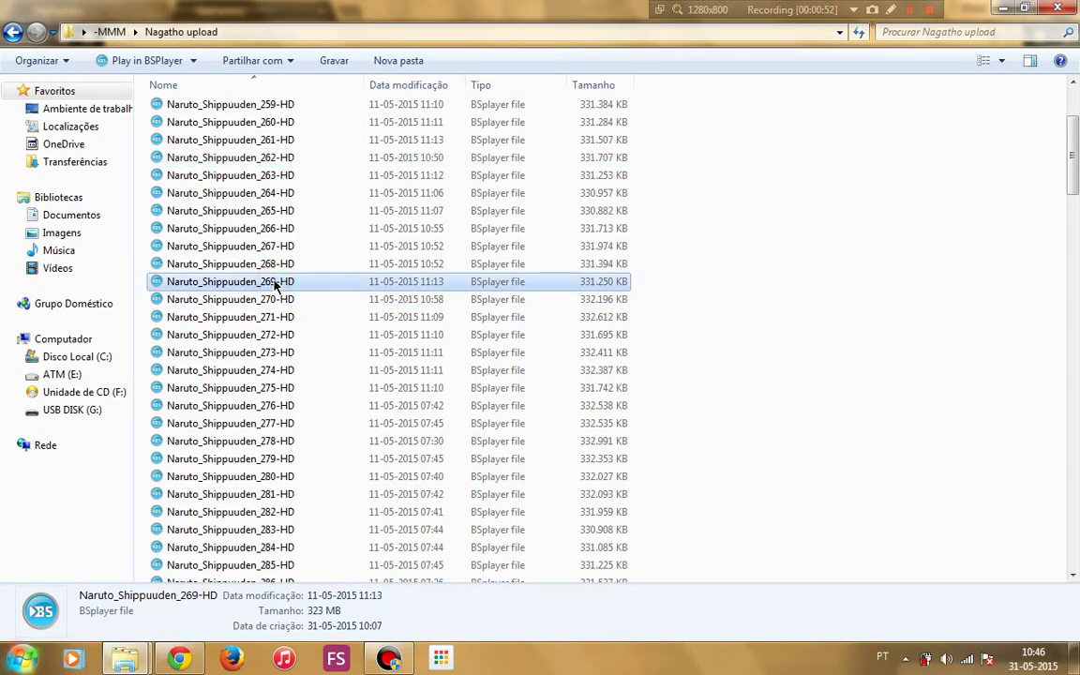
key(shift+Down)
key(shift+Down)
key(shift+Down)
key(shift+Down)
key(shift+Down)
key(shift+Down)
key(shift+Down)
key(shift+Down)
key(shift+Down)
key(shift+Down)
key(shift+Down)
key(shift+Down)
key(shift+Down)
key(shift+Down)
key(shift+Down)
key(shift+Down)
key(shift+Down)
key(shift+Down)
key(shift+Down)
key(shift+Down)
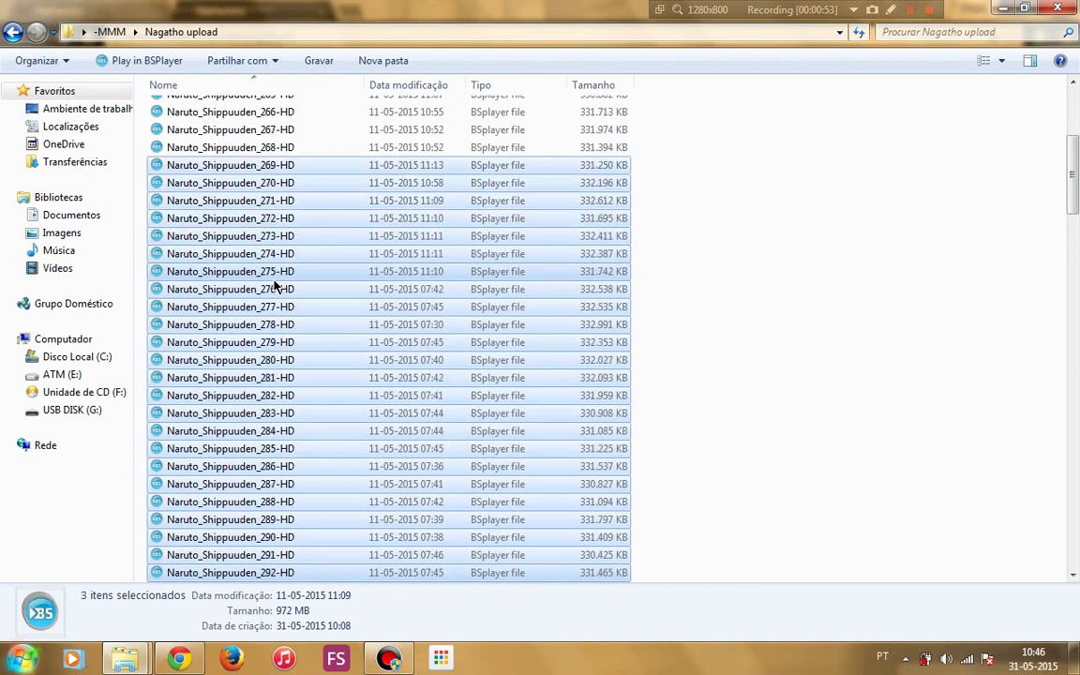
key(shift+Down)
key(shift+Down)
key(shift+Down)
key(shift+Down)
key(shift+Down)
key(shift+Down)
key(shift+Down)
key(shift+Down)
key(shift+Down)
key(shift+Down)
key(shift+Down)
key(shift+Down)
key(shift+Down)
key(shift+Down)
key(shift+Down)
key(shift+Down)
key(shift+Down)
key(shift+Down)
key(shift+Down)
key(shift+Down)
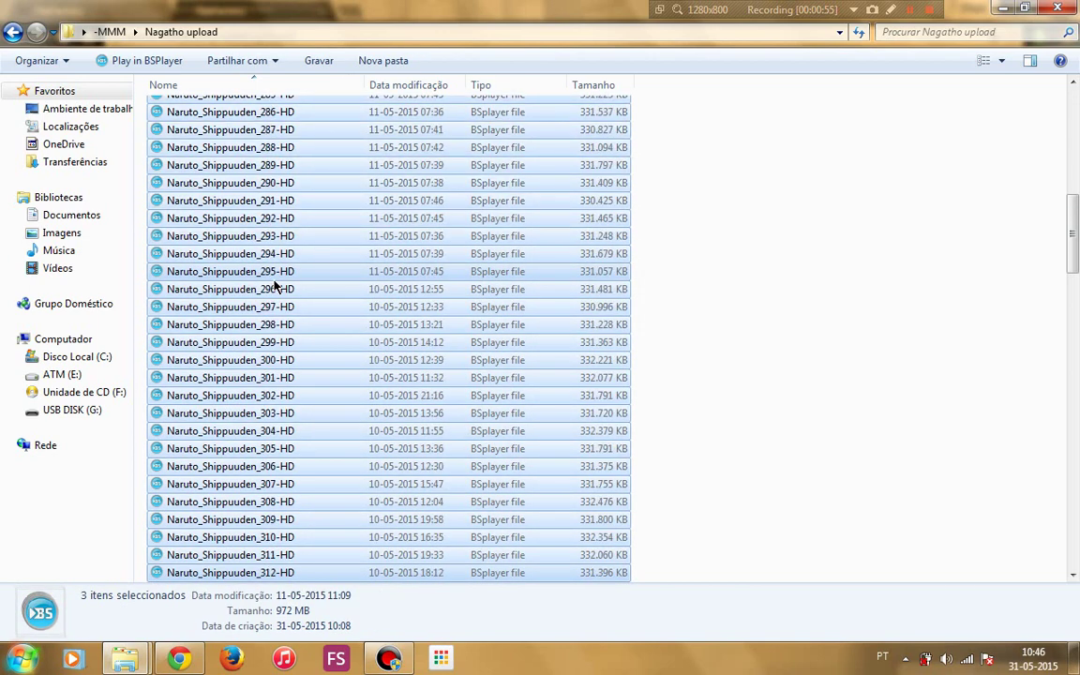
key(shift+Down)
key(shift+Down)
key(shift+Down)
key(shift+Down)
key(shift+Down)
key(shift+Down)
key(shift+Down)
key(shift+Down)
key(shift+Down)
key(shift+Down)
key(shift+Down)
key(shift+Down)
key(shift+Down)
key(shift+Down)
key(shift+Down)
key(shift+Down)
key(shift+Down)
key(shift+Down)
key(shift+Down)
key(shift+Down)
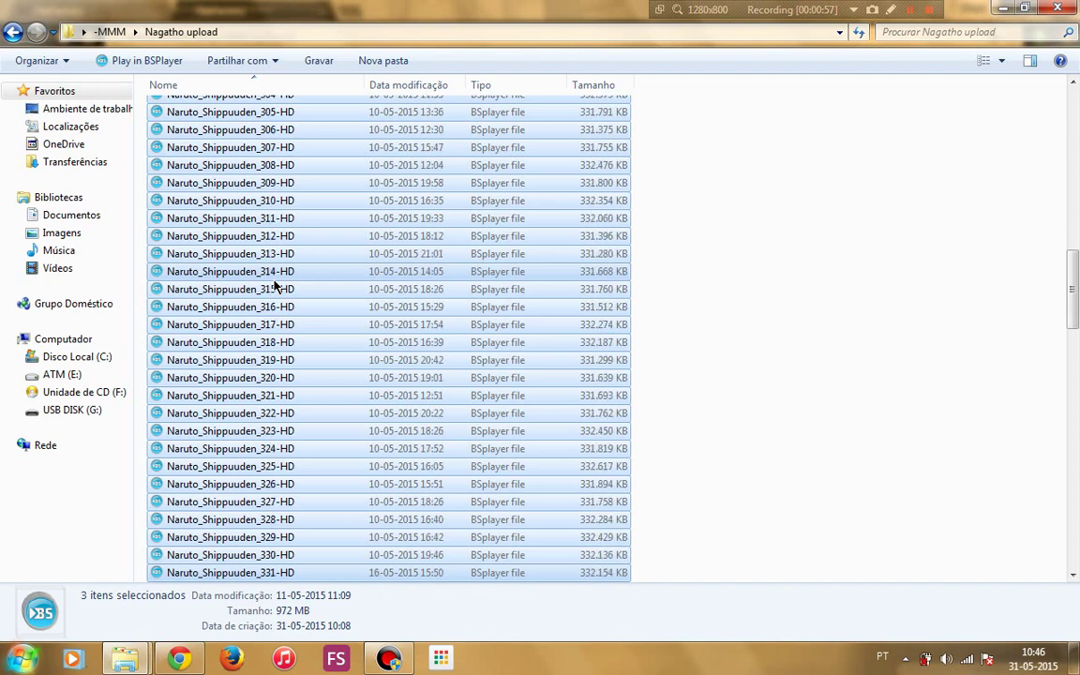
key(shift+Down)
key(shift+Down)
key(shift+Down)
key(shift+Down)
key(shift+Down)
key(shift+Down)
key(shift+Down)
key(shift+Down)
key(shift+Down)
key(shift+Down)
key(shift+Down)
key(shift+Down)
key(shift+Down)
key(shift+Down)
key(shift+Down)
key(shift+Down)
key(shift+Down)
key(shift+Down)
key(shift+Down)
key(shift+Down)
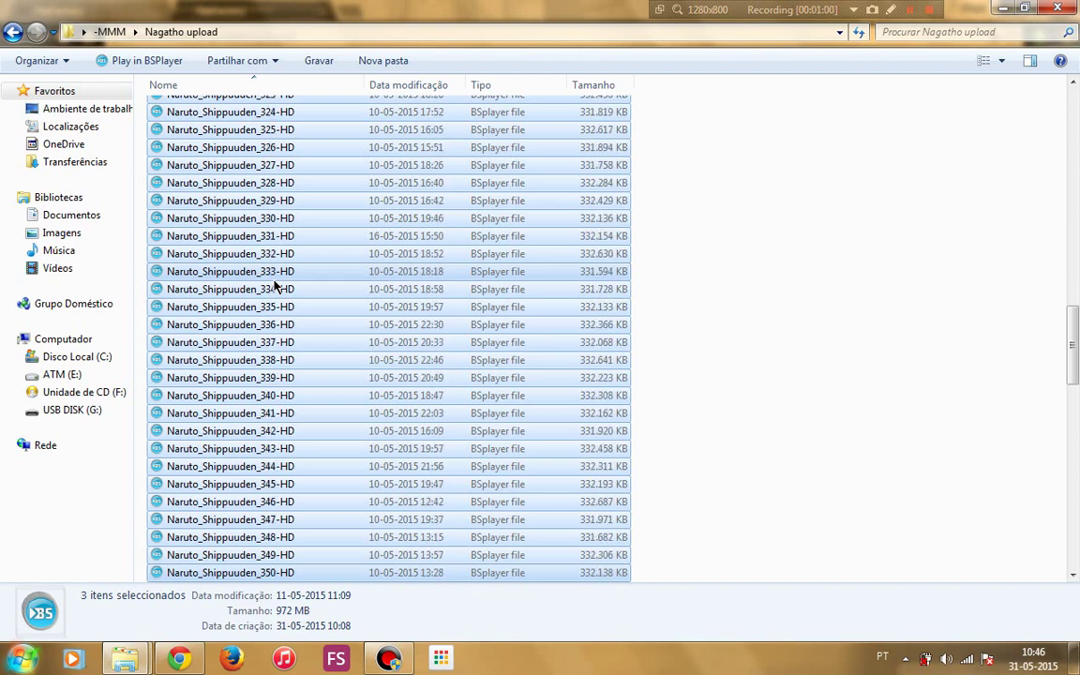
key(shift+Down)
key(shift+Down)
key(shift+Down)
key(shift+Down)
key(shift+Down)
key(shift+Down)
key(shift+Down)
key(shift+Down)
key(shift+Down)
key(shift+Down)
key(shift+Down)
key(shift+Down)
key(shift+Down)
key(shift+Down)
key(shift+Down)
key(shift+Down)
key(shift+Down)
key(shift+Down)
key(shift+Down)
key(shift+Down)
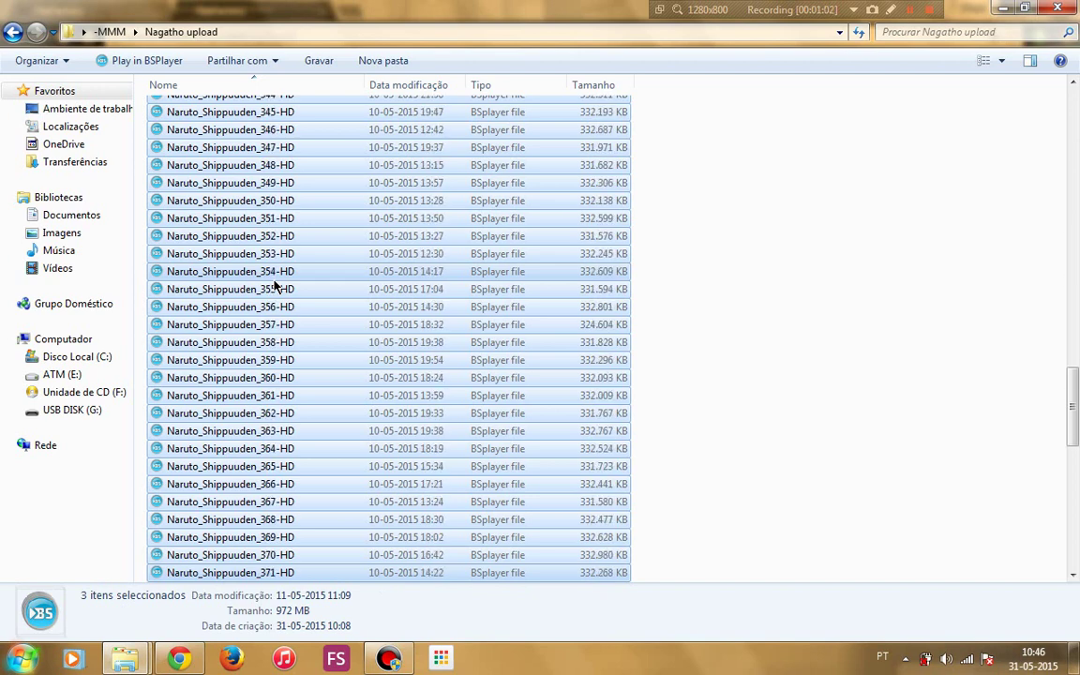
key(shift+Down)
key(shift+Down)
key(shift+Down)
key(shift+Down)
key(shift+Down)
key(shift+Down)
key(shift+Down)
key(shift+Down)
key(shift+Down)
key(shift+Down)
key(shift+Down)
key(shift+Down)
key(shift+Down)
key(shift+Down)
key(shift+Down)
key(shift+Down)
key(shift+Down)
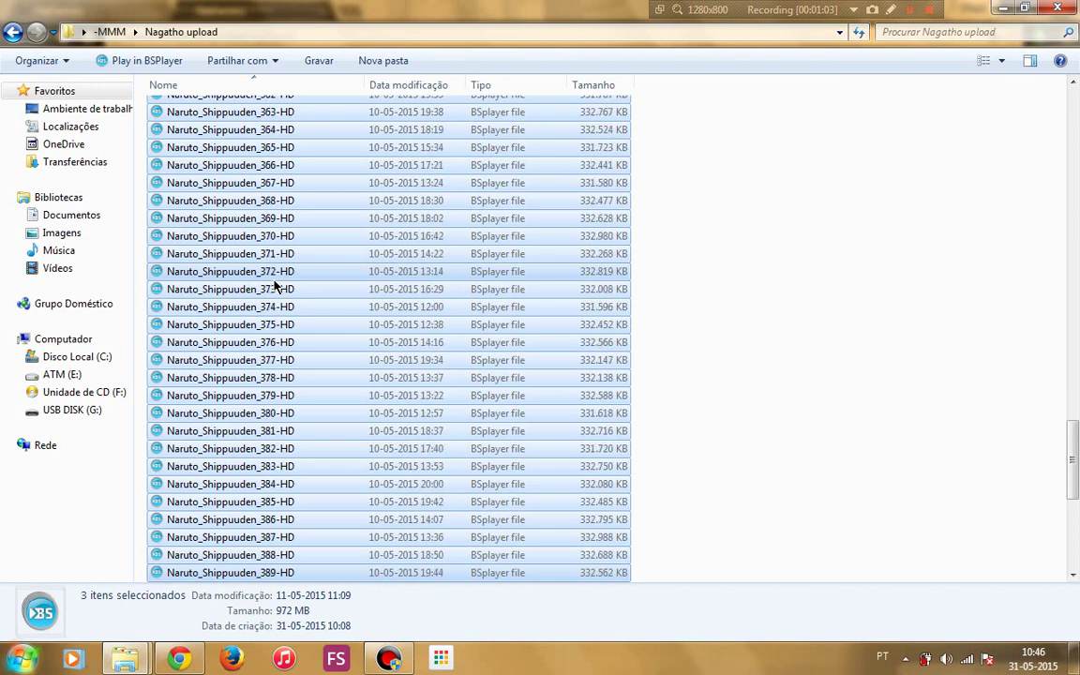
key(shift+Down)
key(shift+Down)
key(shift+Down)
key(shift+Down)
key(shift+Down)
key(shift+Down)
key(shift+Down)
key(shift+Down)
key(shift+Down)
key(shift+Down)
key(shift+Down)
key(shift+Down)
key(shift+Down)
key(shift+Down)
key(shift+Down)
key(shift+Down)
key(shift+Down)
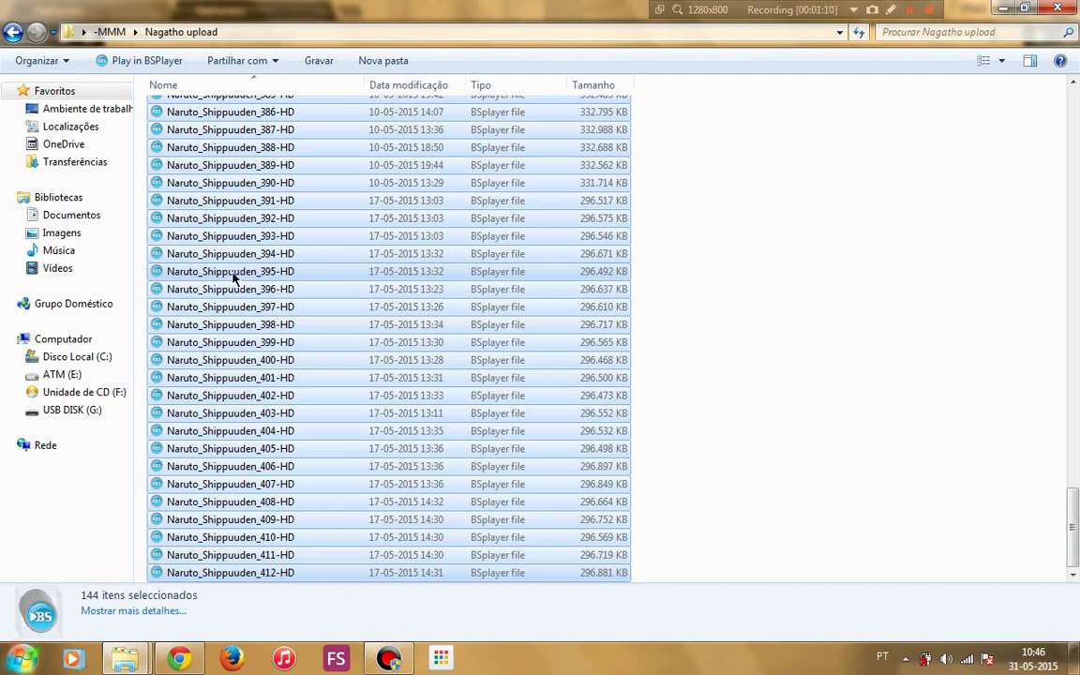
Switch to the FileFactory upload page in Chrome and open the file chooser from its upload area.
drag(241, 396, 176, 659)
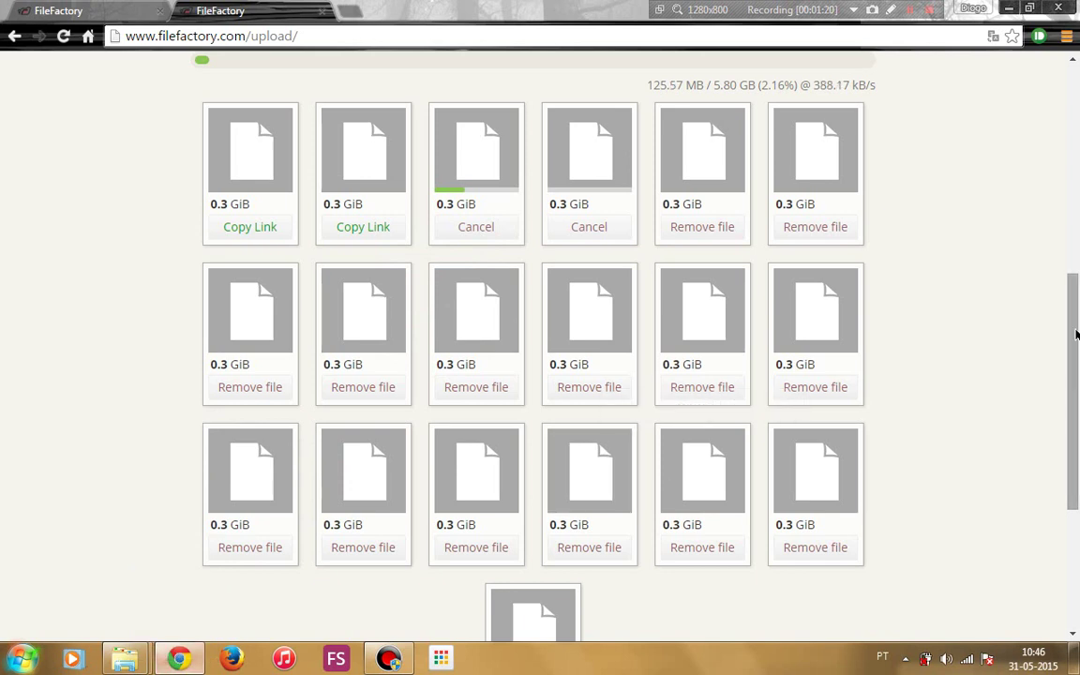
drag(1076, 333, 1071, 223)
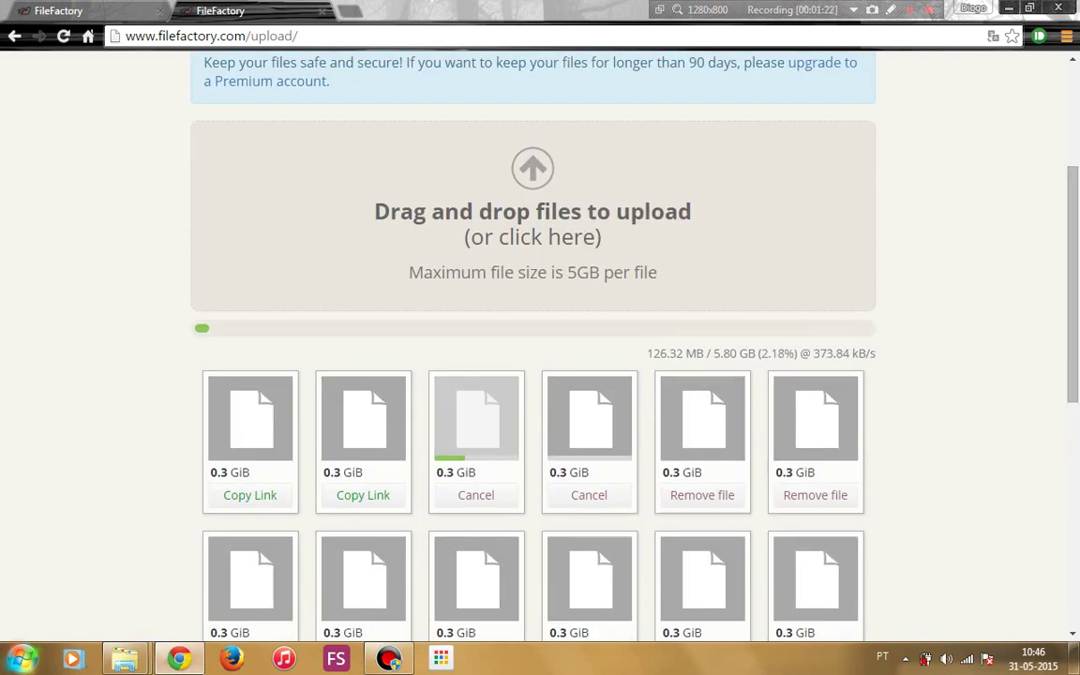
click(515, 193)
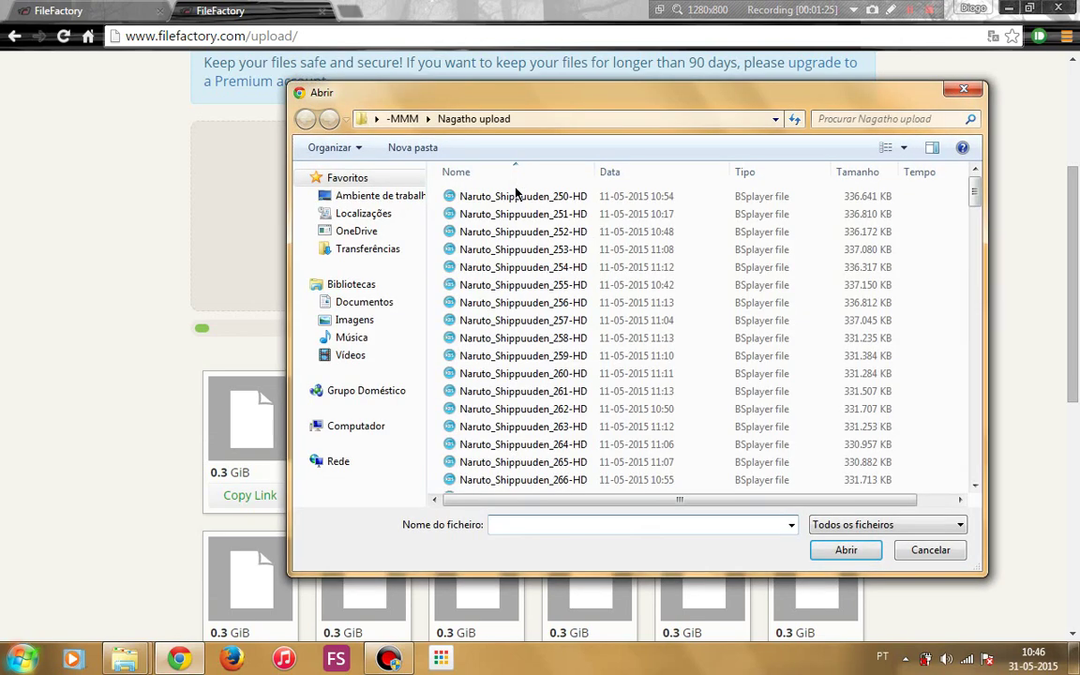
Select Naruto_Shippuuden_269-HD through Naruto_Shippuuden_412-HD in the file chooser and add them to the upload queue.
click(553, 391)
key(Down)
key(Down)
key(Down)
key(Down)
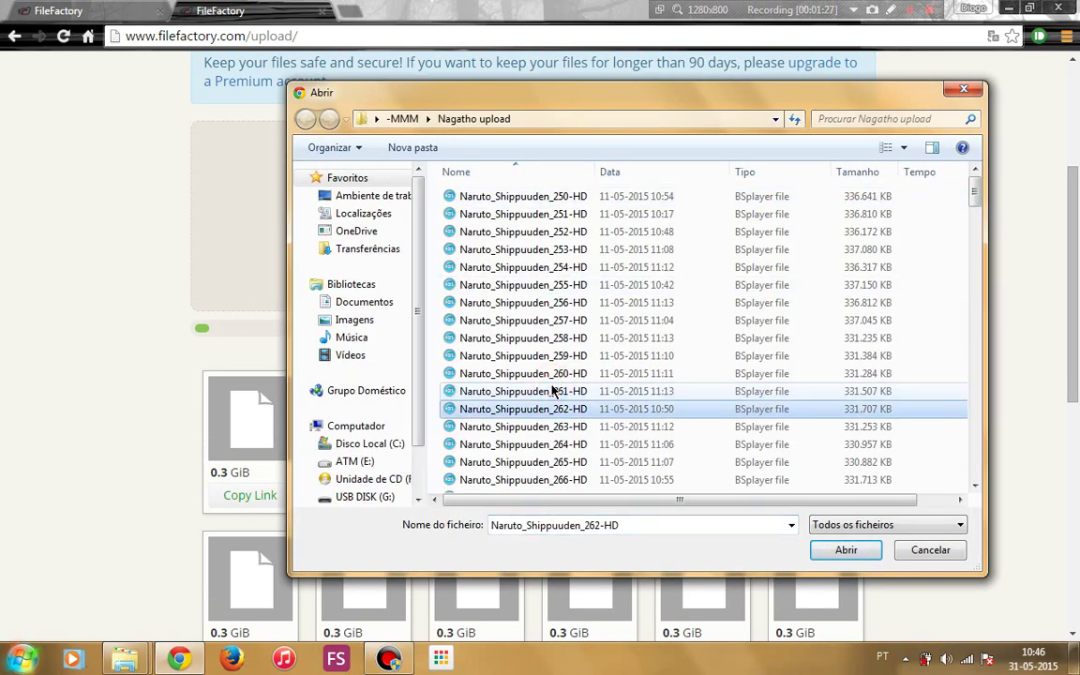
key(Down)
key(Down)
key(Down)
key(Down)
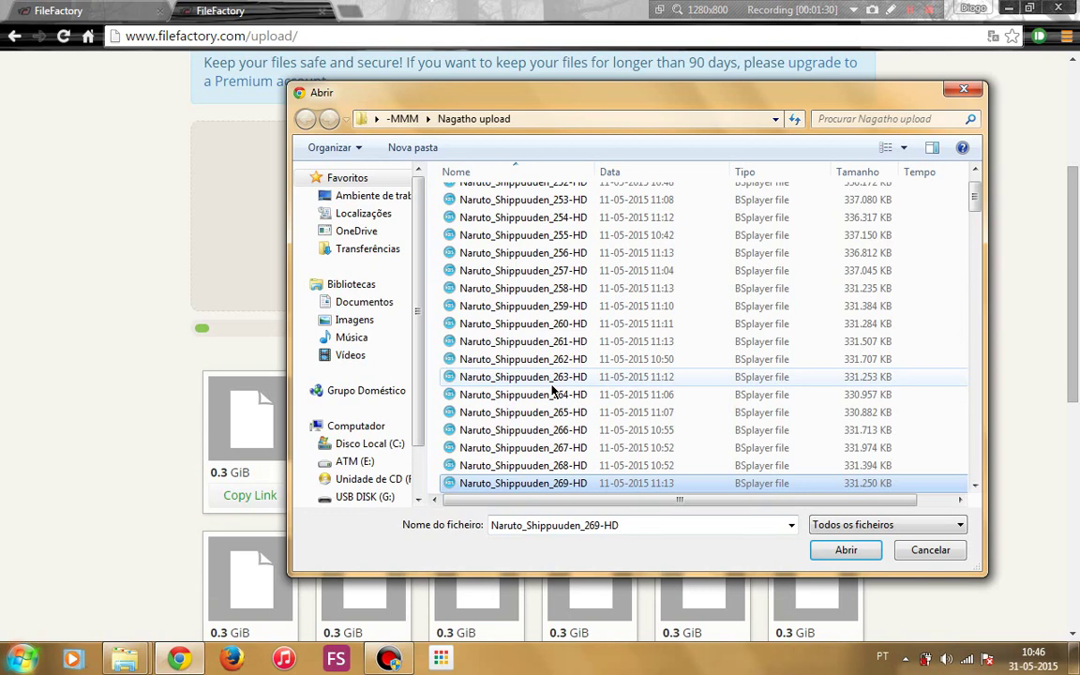
key(shift+Down)
key(shift+Down)
key(shift+Down)
key(shift+Down)
key(shift+Down)
key(shift+Down)
key(shift+Down)
key(shift+Down)
key(shift+Down)
key(shift+Down)
key(shift+Down)
key(shift+Down)
key(shift+Down)
key(shift+Down)
key(shift+Down)
key(shift+Down)
key(shift+Down)
key(shift+Down)
key(shift+Down)
key(shift+Down)
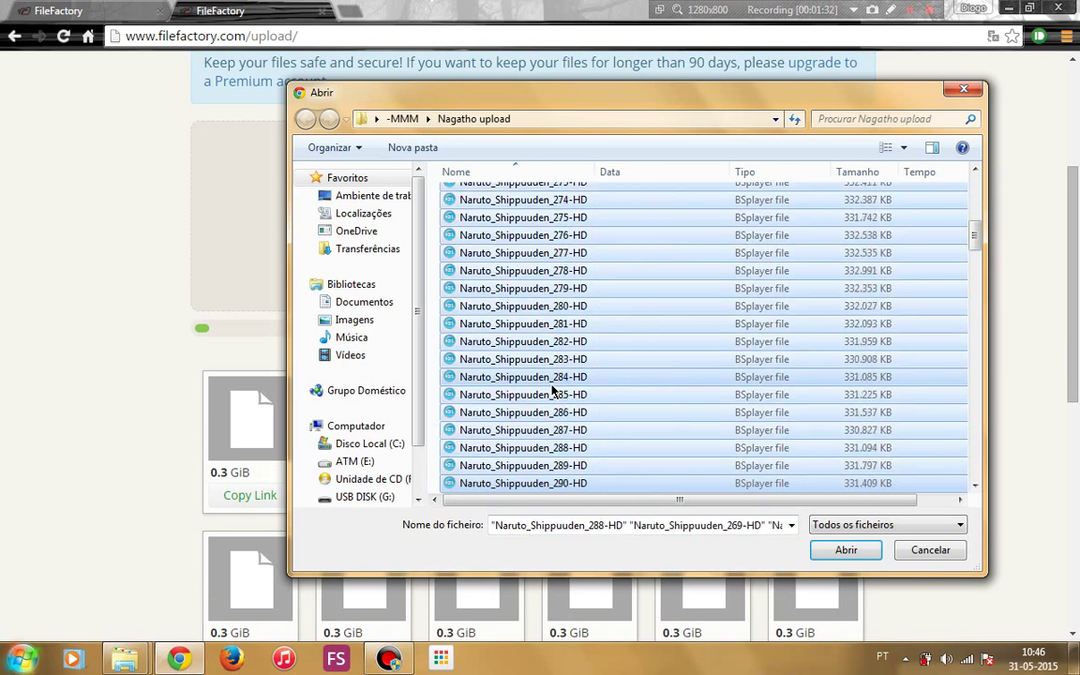
key(shift+Down)
key(shift+Down)
key(shift+Down)
key(shift+Down)
key(shift+Down)
key(shift+Down)
key(shift+Down)
key(shift+Down)
key(shift+Down)
key(shift+Down)
key(shift+Down)
key(shift+Down)
key(shift+Down)
key(shift+Down)
key(shift+Down)
key(shift+Down)
key(shift+Down)
key(shift+Down)
key(shift+Down)
key(shift+Down)
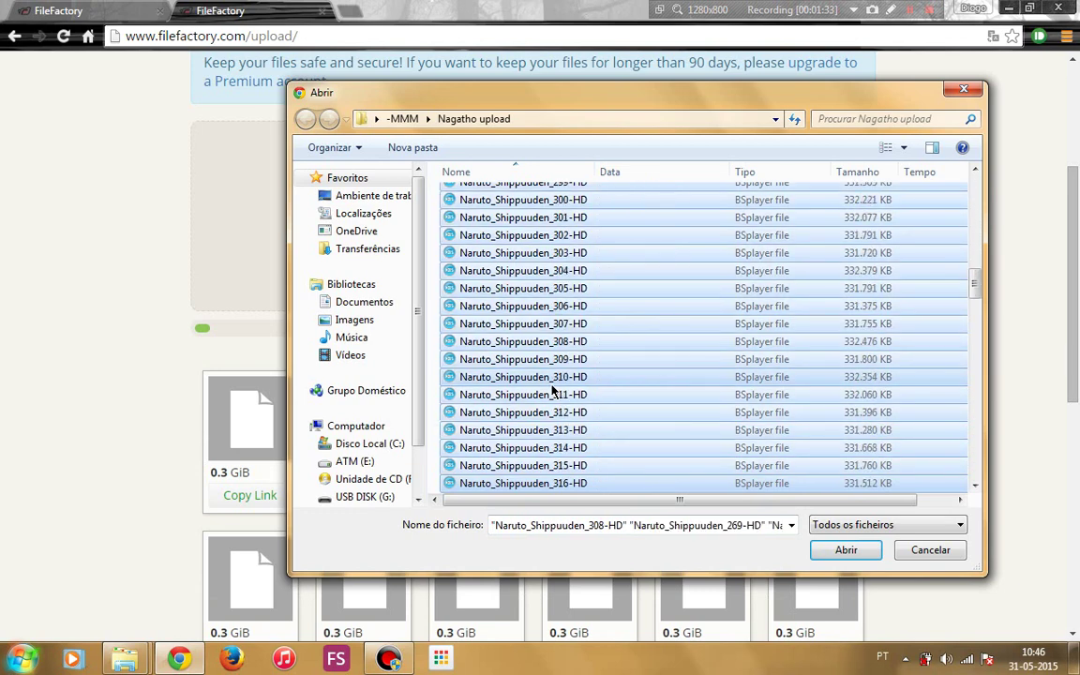
key(shift+Down)
key(shift+Down)
key(shift+Down)
key(shift+Down)
key(shift+Down)
key(shift+Down)
key(shift+Down)
key(shift+Down)
key(shift+Down)
key(shift+Down)
key(shift+Down)
key(shift+Down)
key(shift+Down)
key(shift+Down)
key(shift+Down)
key(shift+Down)
key(shift+Down)
key(shift+Down)
key(shift+Down)
key(shift+Down)
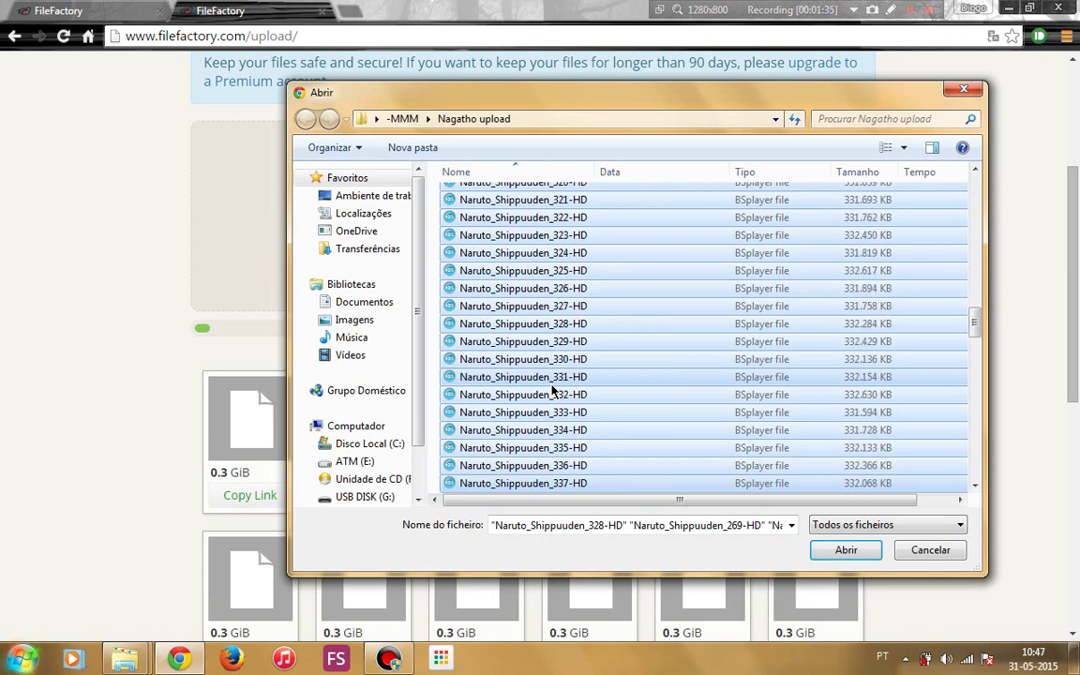
key(shift+Down)
key(shift+Down)
key(shift+Down)
key(shift+Down)
key(shift+Down)
key(shift+Down)
key(shift+Down)
key(shift+Down)
key(shift+Down)
key(shift+Down)
key(shift+Down)
key(shift+Down)
key(shift+Down)
key(shift+Down)
key(shift+Down)
key(shift+Down)
key(shift+Down)
key(shift+Down)
key(shift+Down)
key(shift+Down)
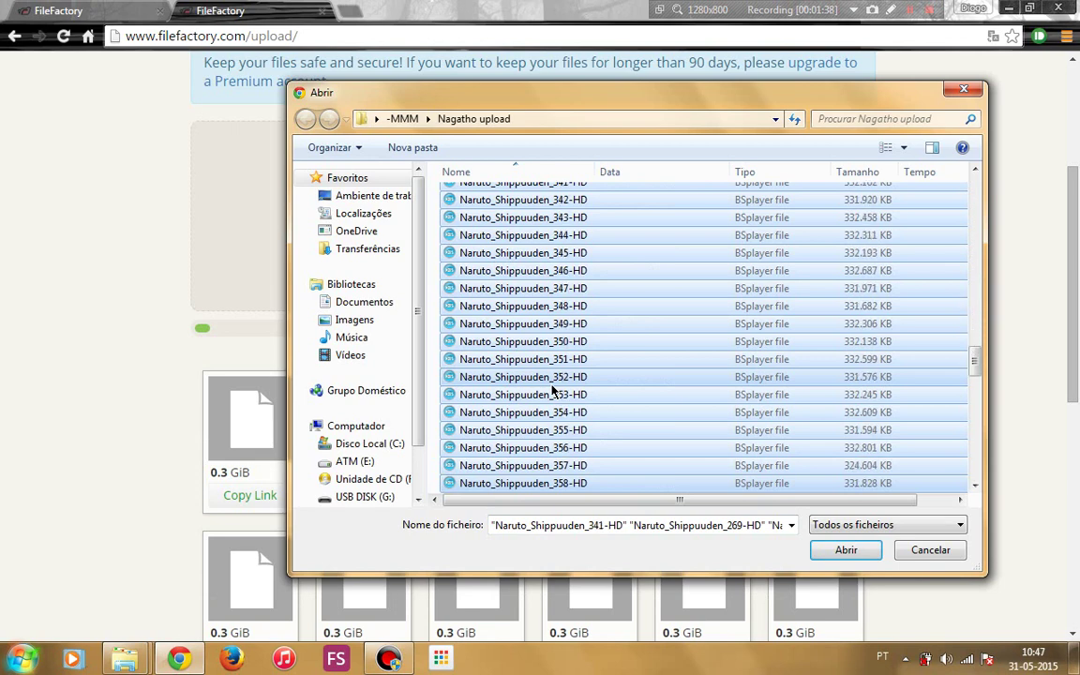
key(shift+Down)
key(shift+Down)
key(shift+Down)
key(shift+Down)
key(shift+Down)
key(shift+Down)
key(shift+Down)
key(shift+Down)
key(shift+Down)
key(shift+Down)
key(shift+Down)
key(shift+Down)
key(shift+Down)
key(shift+Down)
key(shift+Down)
key(shift+Down)
key(shift+Down)
key(shift+Down)
key(shift+Down)
key(shift+Down)
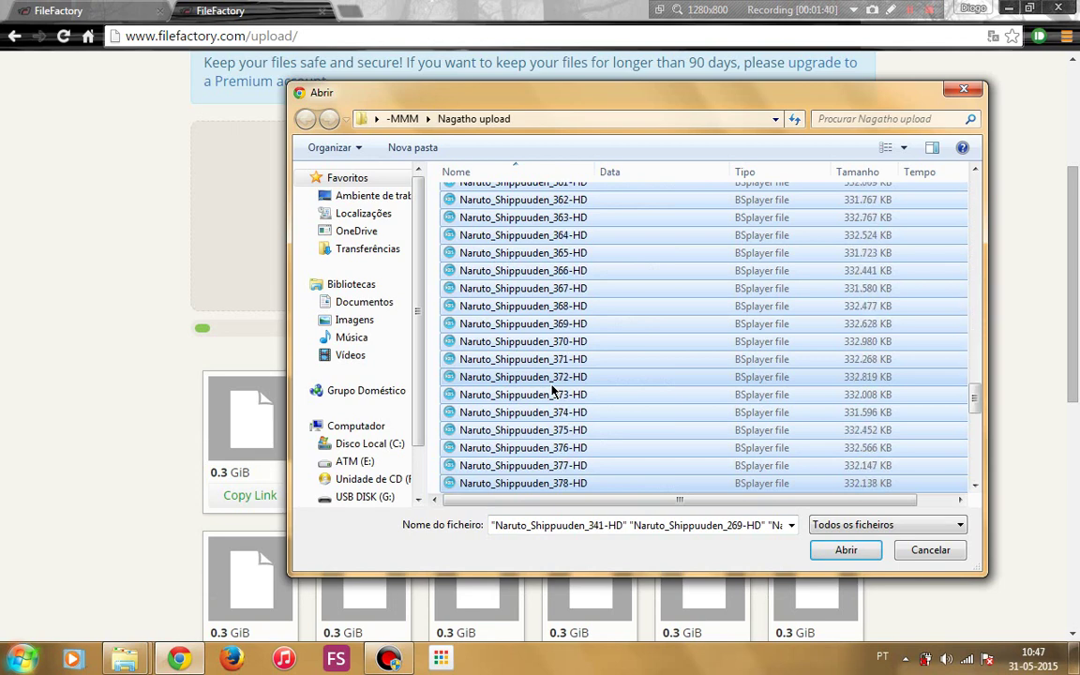
key(shift+Down)
key(shift+Down)
key(shift+Down)
key(shift+Down)
key(shift+Down)
key(shift+Down)
key(shift+Down)
key(shift+Down)
key(shift+Down)
key(shift+Down)
key(shift+Down)
key(shift+Down)
key(shift+Down)
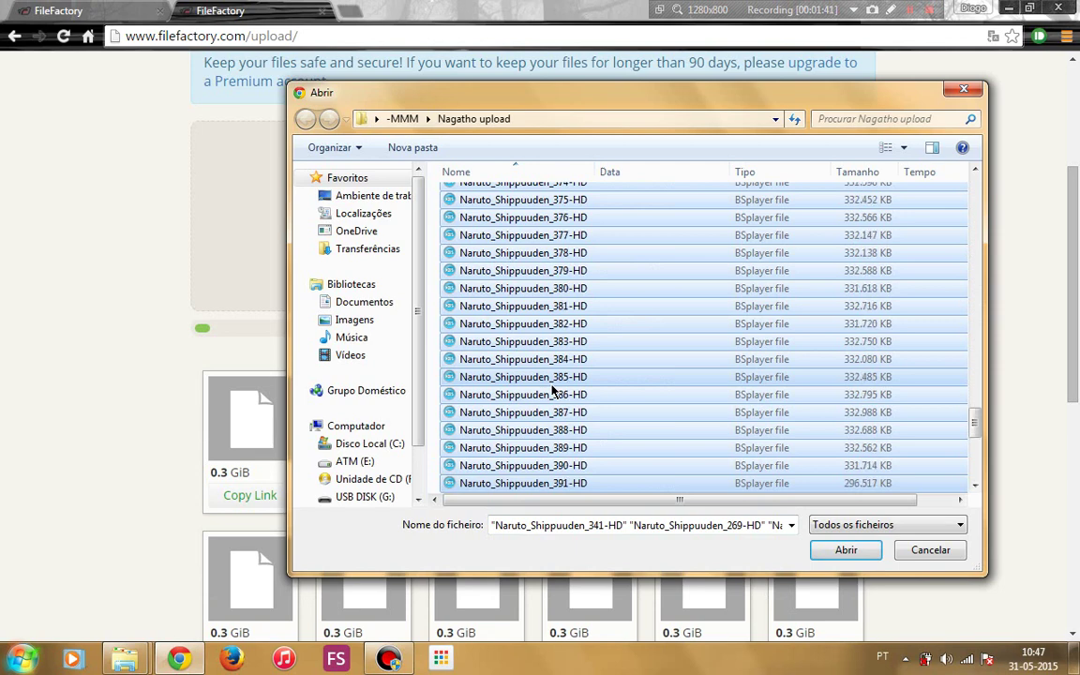
key(shift+Down)
key(shift+Down)
key(shift+Down)
key(shift+Down)
key(shift+Down)
key(shift+Down)
key(shift+Down)
key(shift+Down)
key(shift+Down)
key(shift+Down)
key(shift+Down)
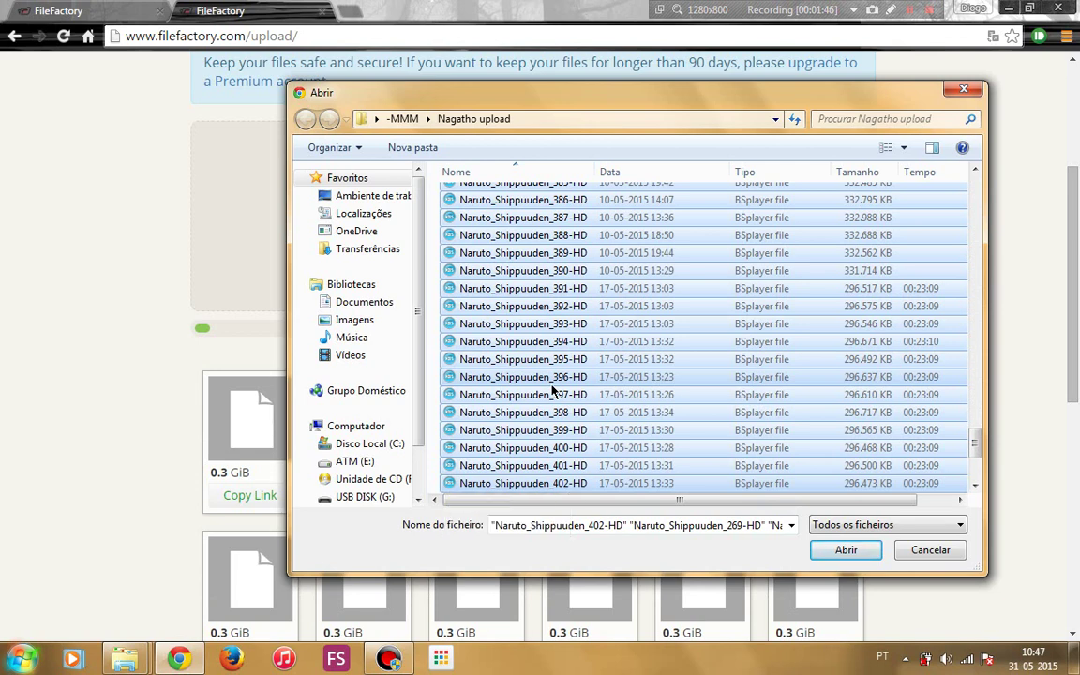
scroll(863, 453, down, 3)
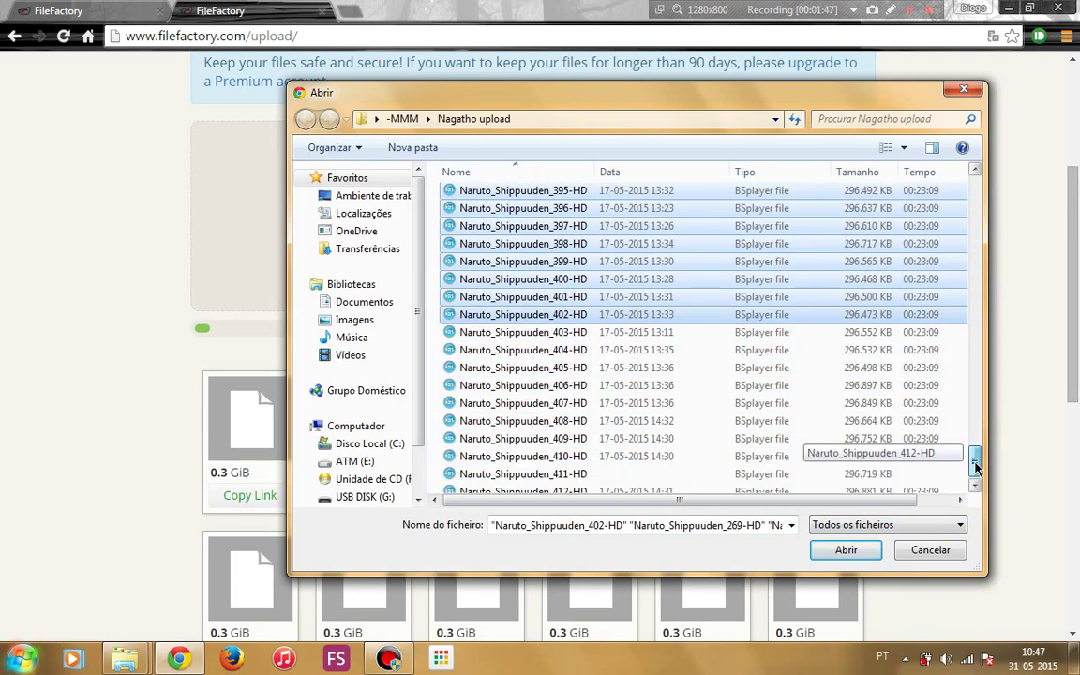
key(shift+Down)
key(shift+Down)
key(shift+Down)
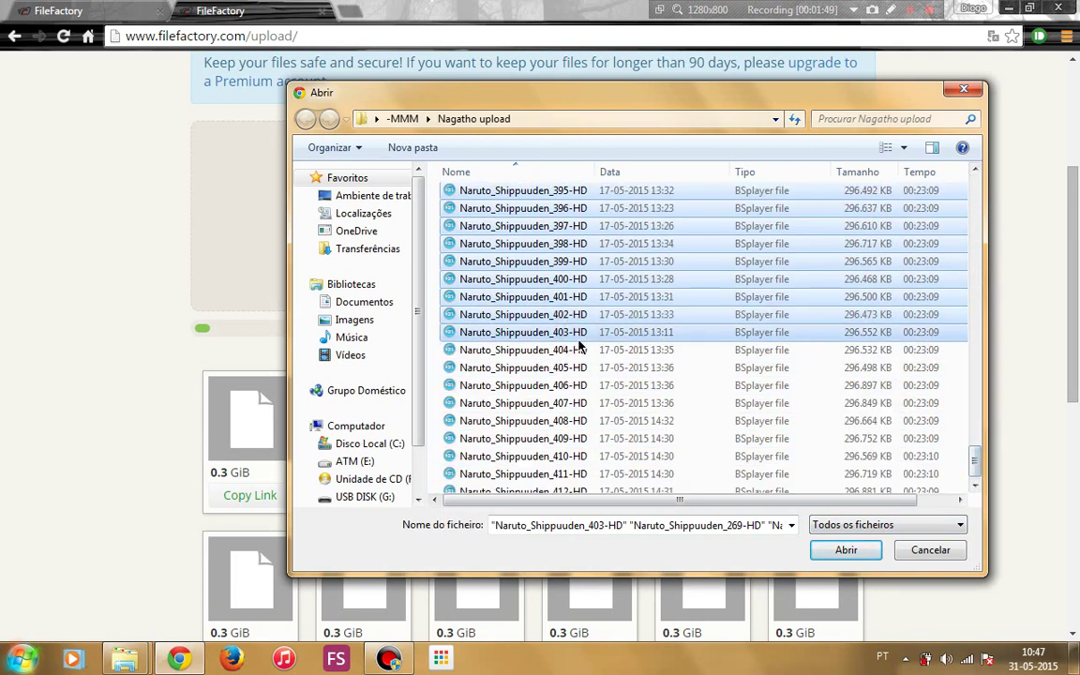
key(shift+Down)
key(shift+Down)
key(shift+Down)
key(shift+Down)
key(shift+Down)
key(shift+Down)
key(shift+Down)
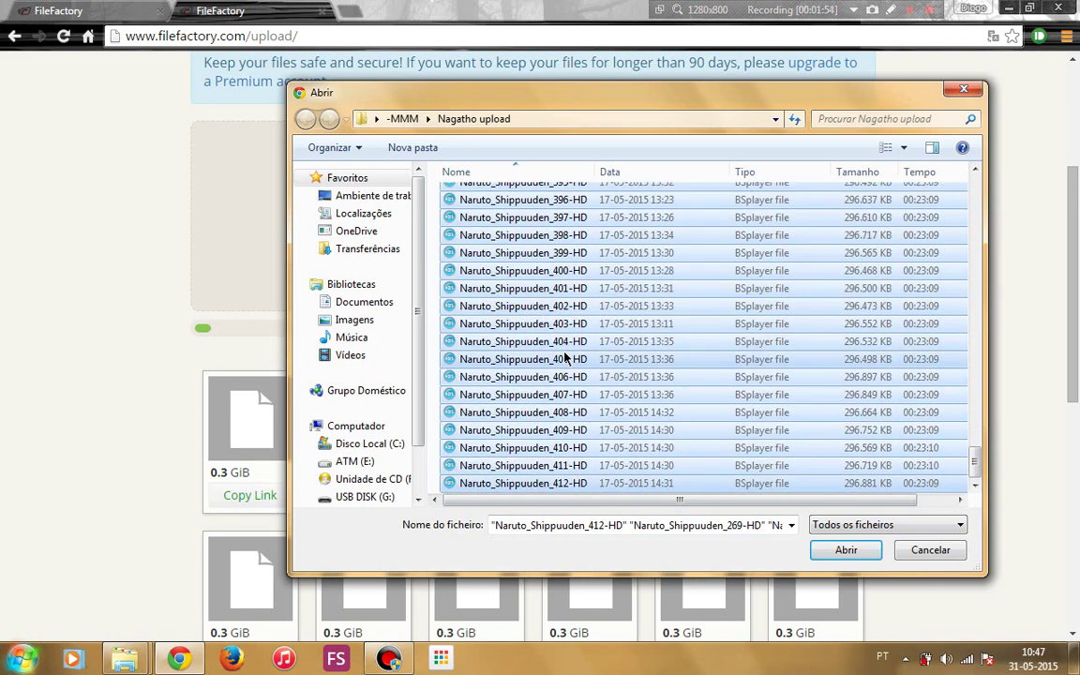
click(846, 550)
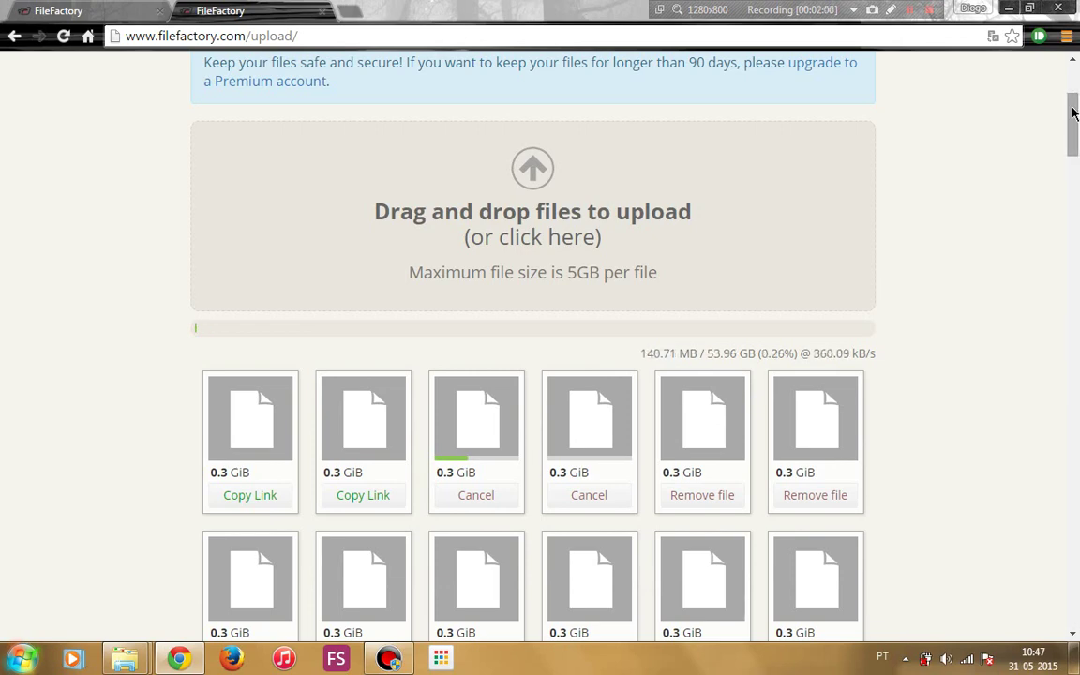
Return to the start of the upload page and minimize both Chrome and the Nagatho upload folder window to show the desktop.
drag(1073, 117, 1069, 89)
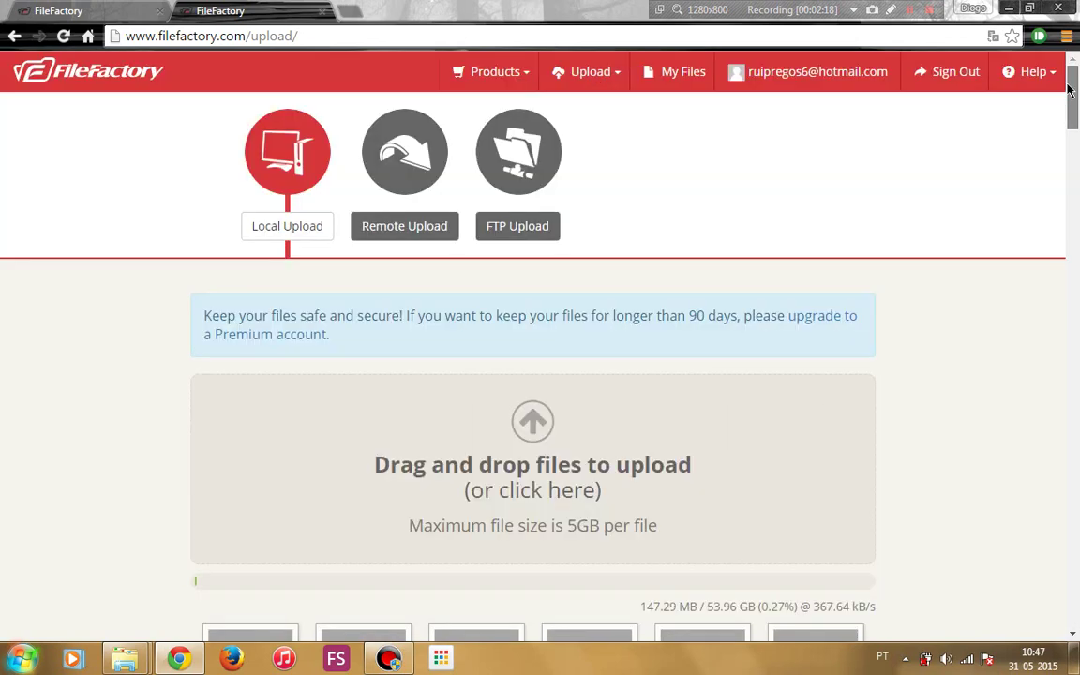
click(1011, 9)
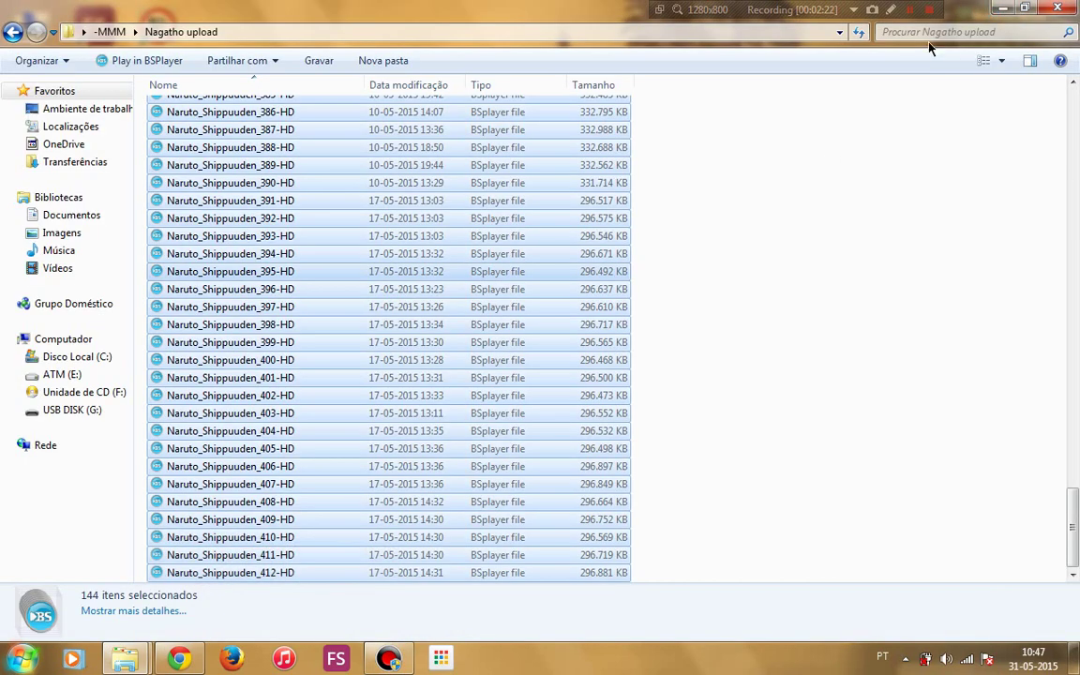
click(999, 8)
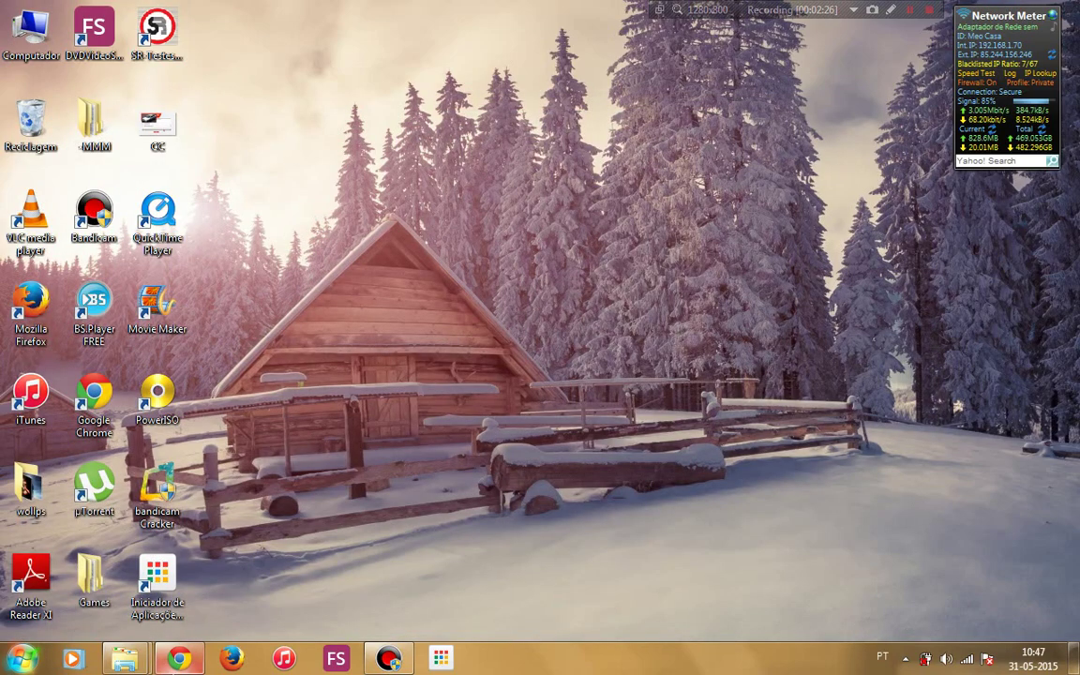
Switch back to Chrome and review the stored files and the account summary in the other FileFactory tab.
click(179, 659)
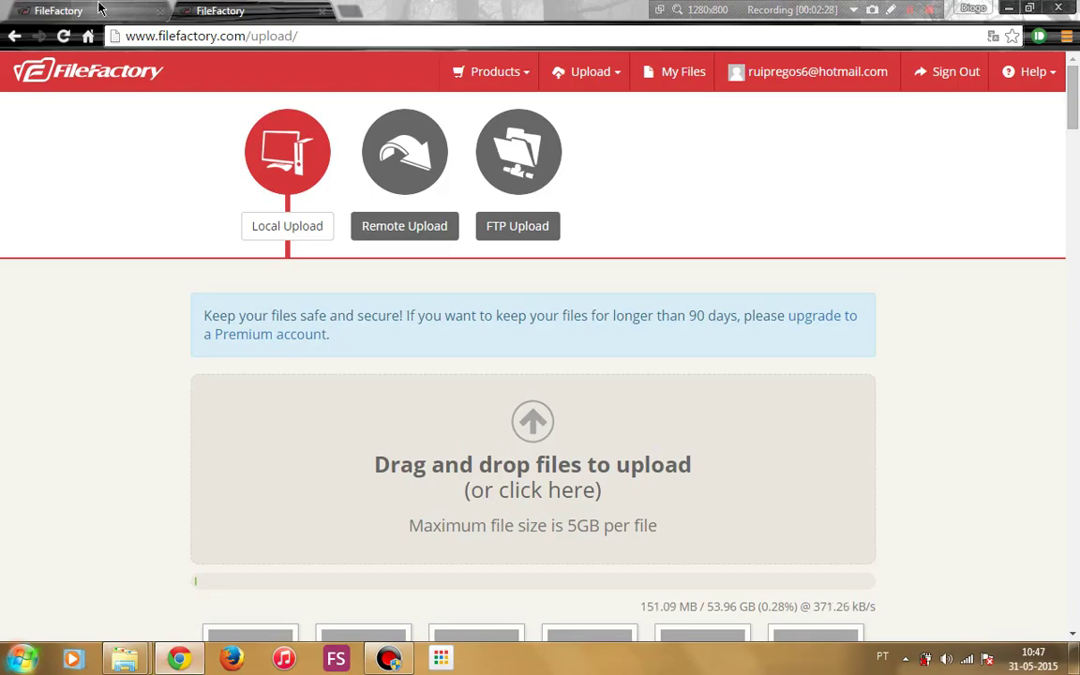
click(103, 9)
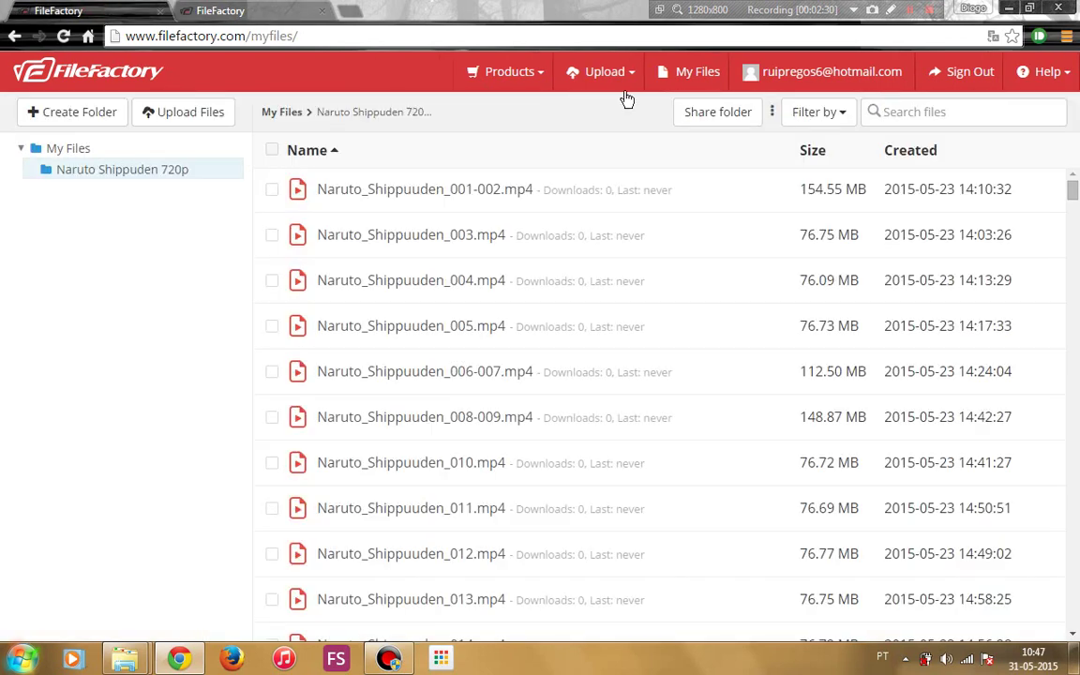
click(684, 88)
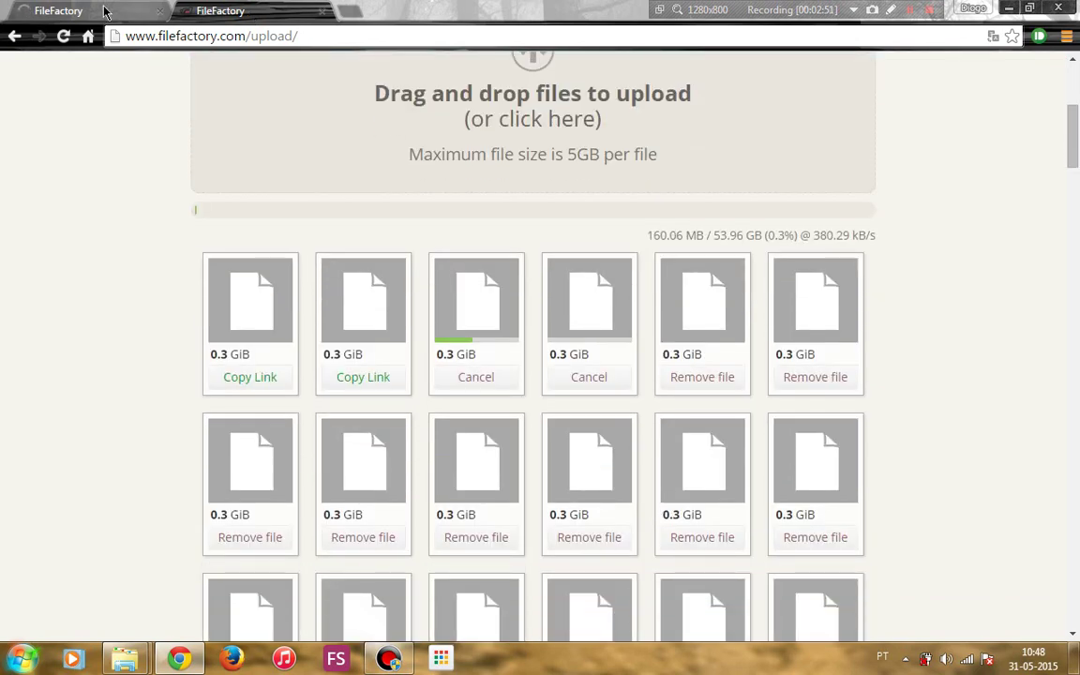
click(105, 11)
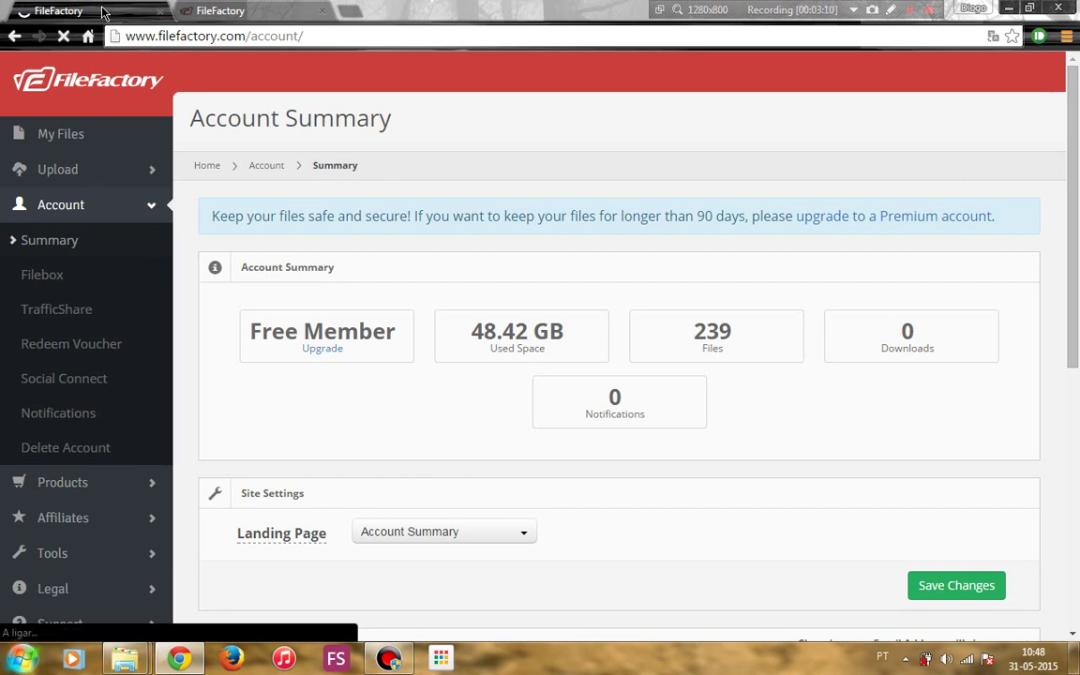
Minimize Chrome and answer the Windows performance prompt by keeping the color scheme and not showing the message again.
click(1014, 9)
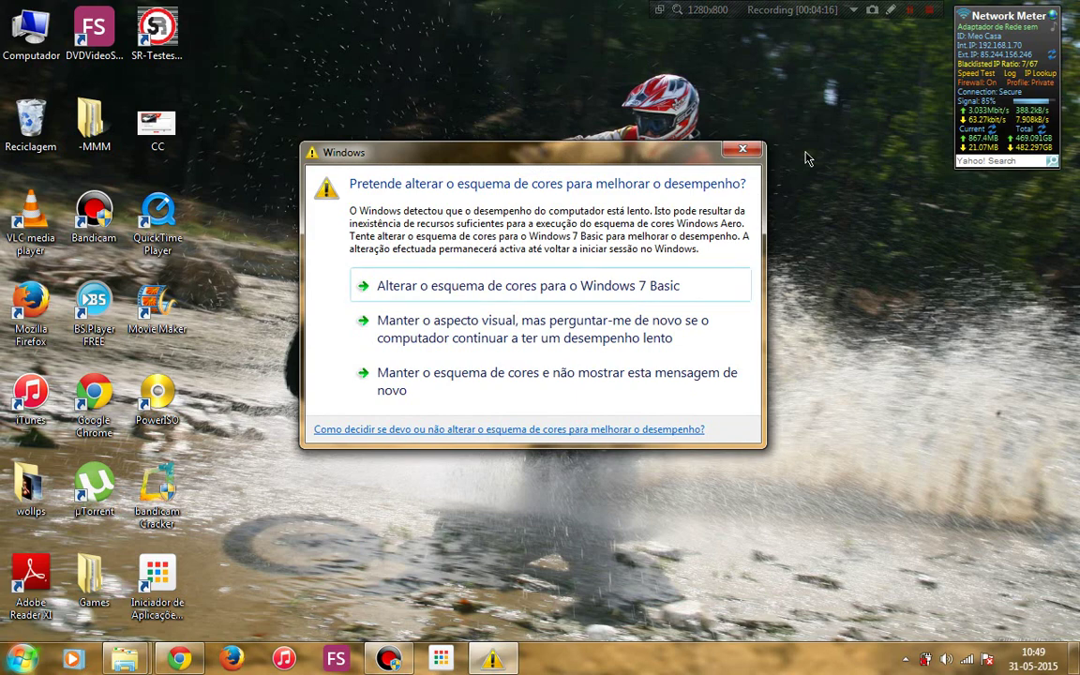
click(547, 392)
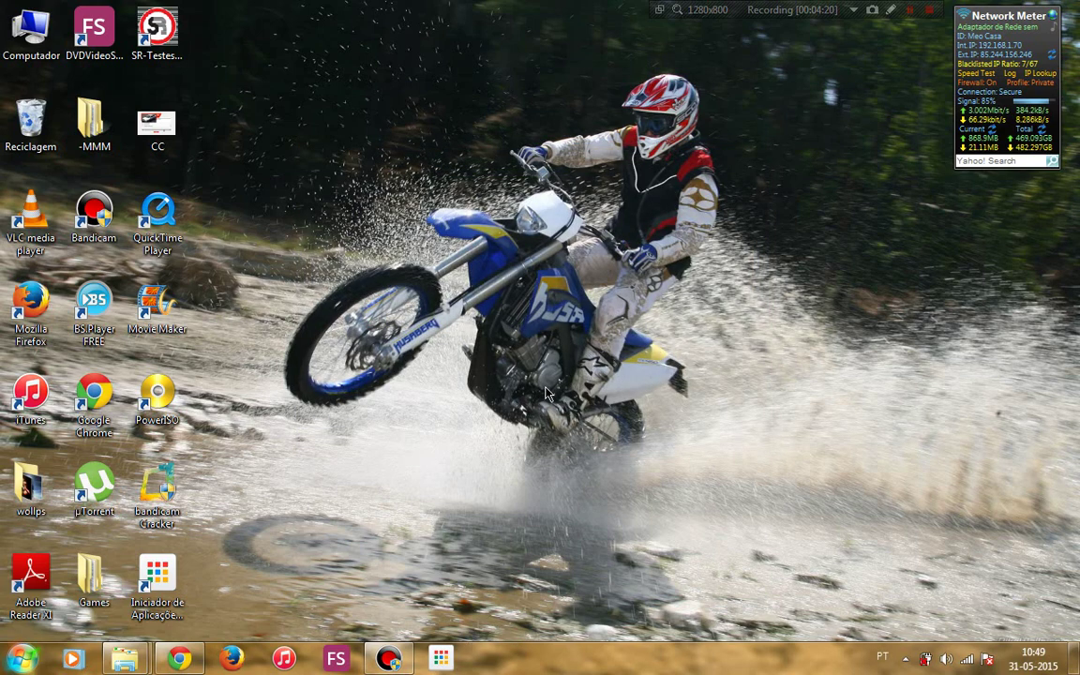